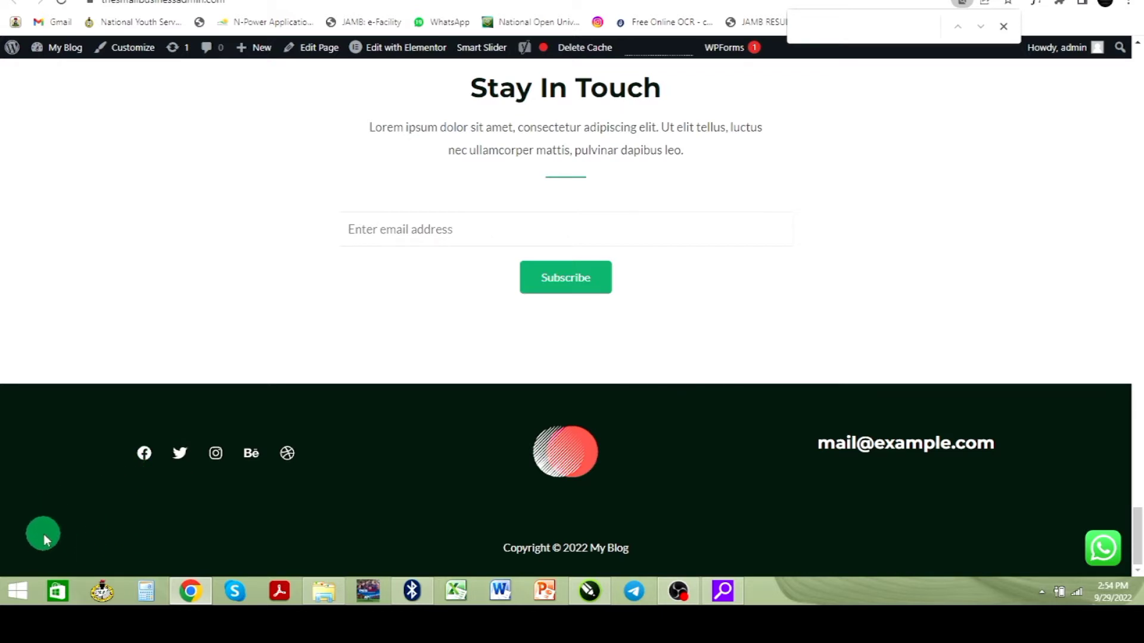
Look over the site's home page between its header and footer to check for a back-to-top control.
{"action": "scroll", "coordinate": [245, 459], "scroll_direction": "up", "scroll_amount": 20}
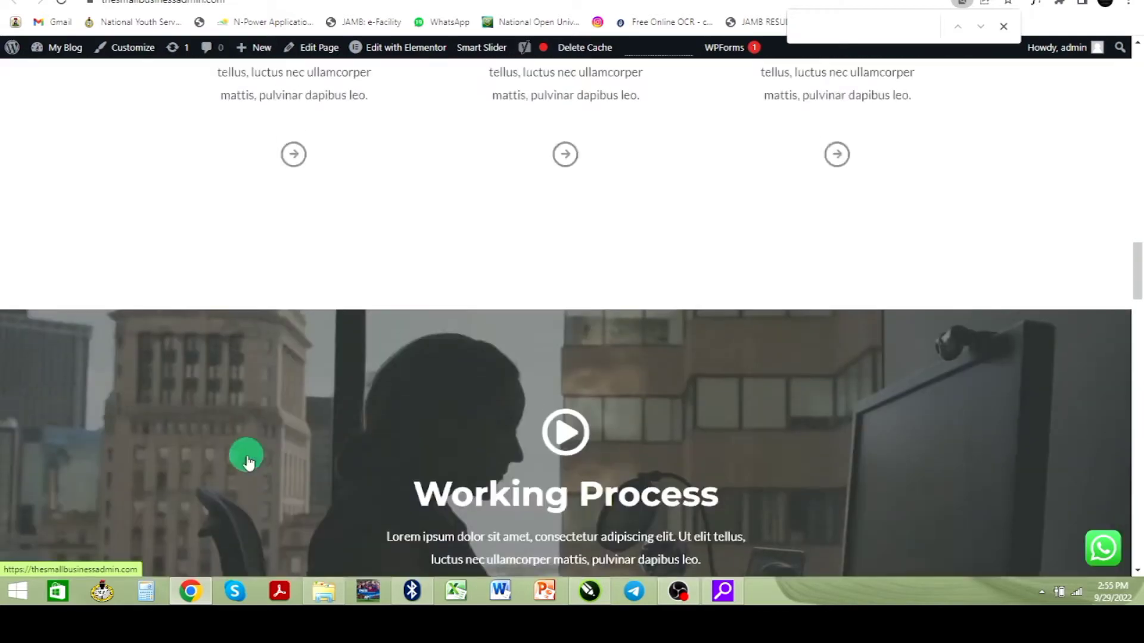
{"action": "scroll", "coordinate": [249, 461], "scroll_direction": "up", "scroll_amount": 15}
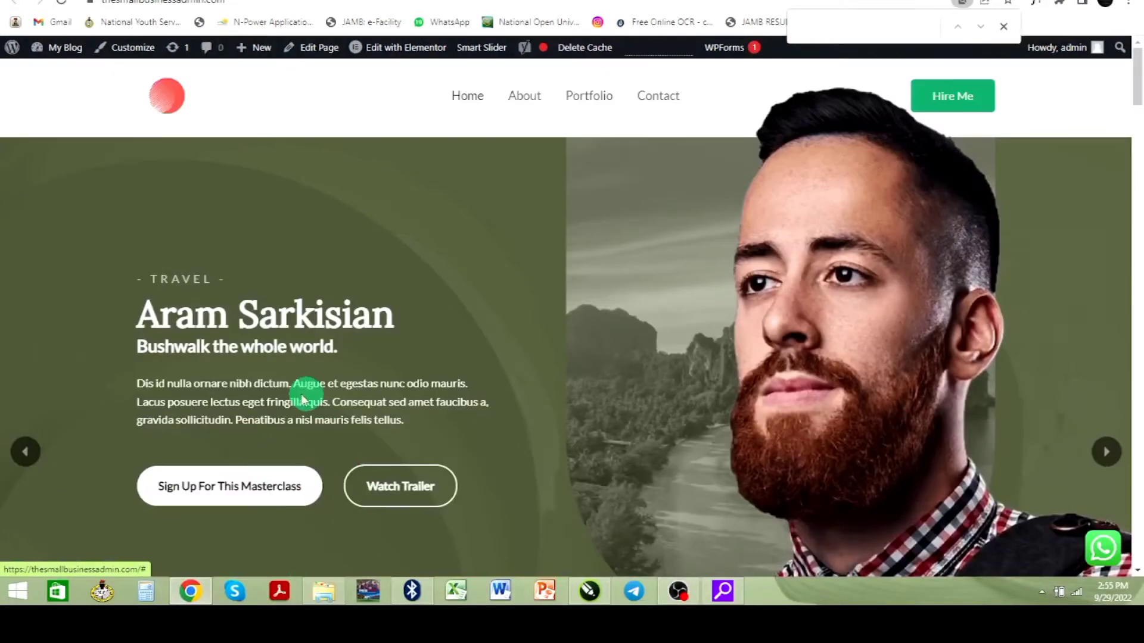
{"action": "scroll", "coordinate": [316, 334], "scroll_direction": "down", "scroll_amount": 10}
{"action": "scroll", "coordinate": [323, 322], "scroll_direction": "down", "scroll_amount": 20}
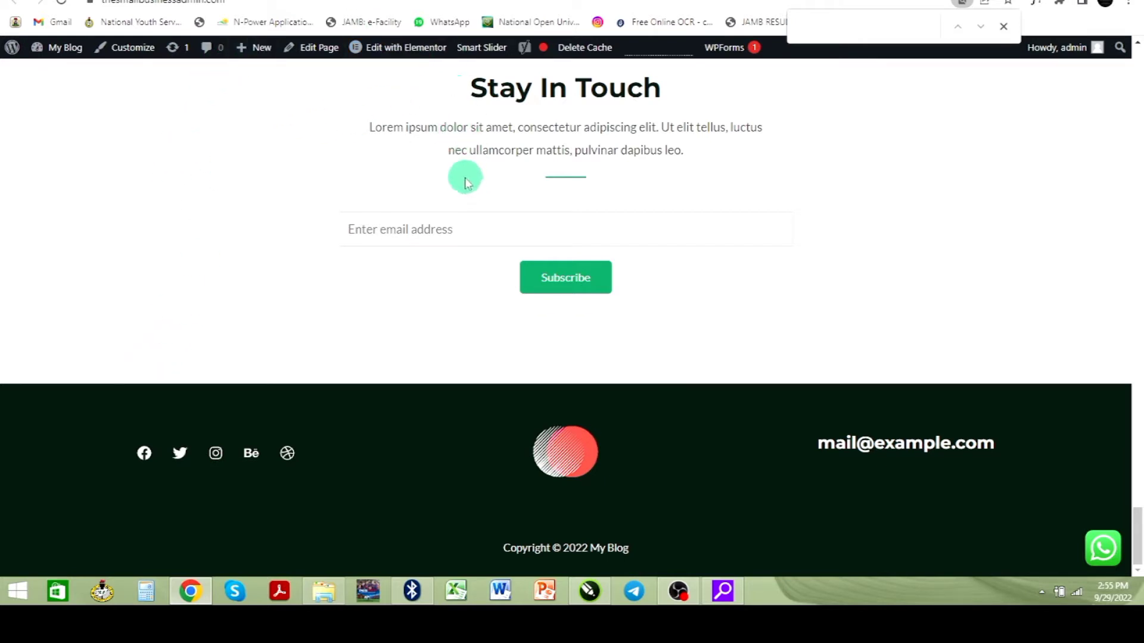
Switch to the WordPress dashboard and open the page for adding a new plugin.
{"action": "left_click", "coordinate": [492, 0]}
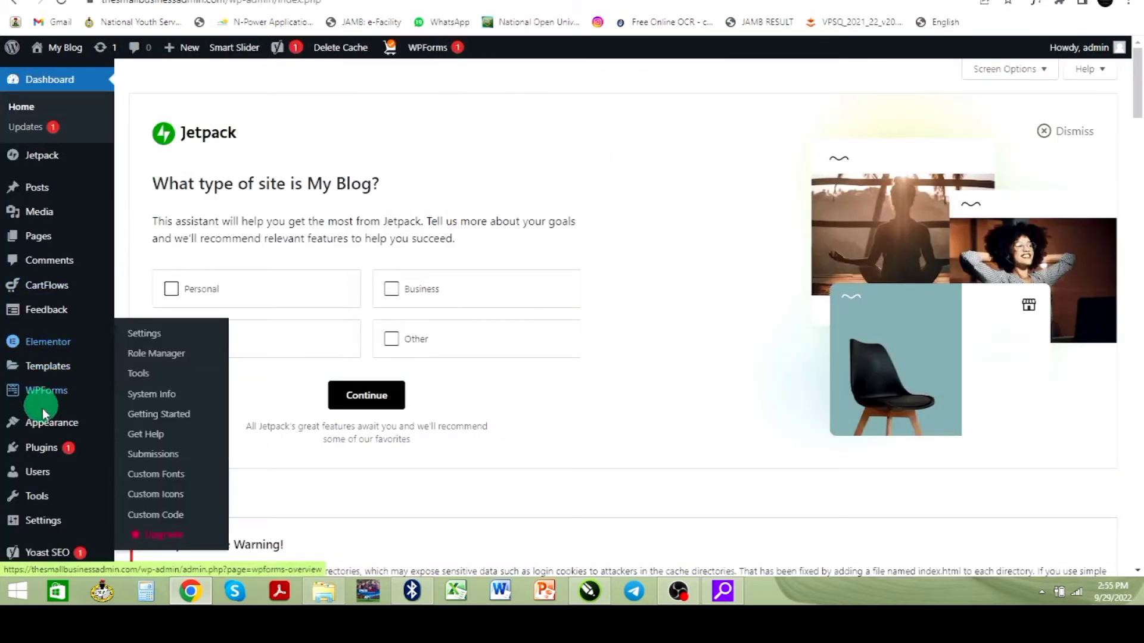
{"action": "left_click", "coordinate": [46, 456]}
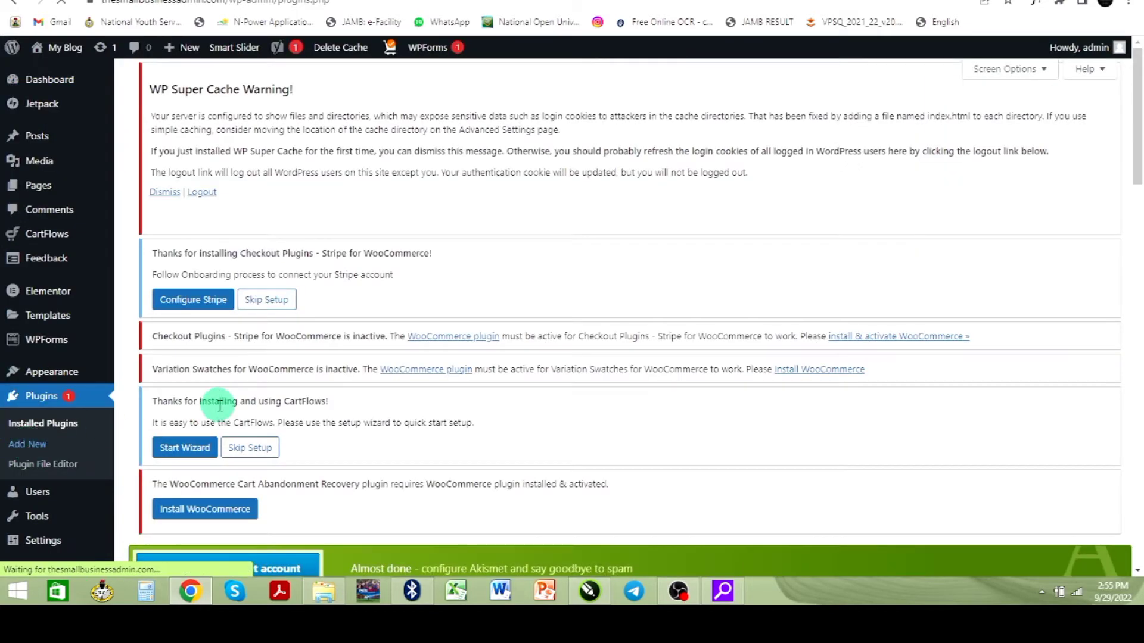
{"action": "scroll", "coordinate": [221, 420], "scroll_direction": "down", "scroll_amount": 3}
{"action": "scroll", "coordinate": [218, 415], "scroll_direction": "down", "scroll_amount": 4}
{"action": "scroll", "coordinate": [201, 396], "scroll_direction": "up", "scroll_amount": 4}
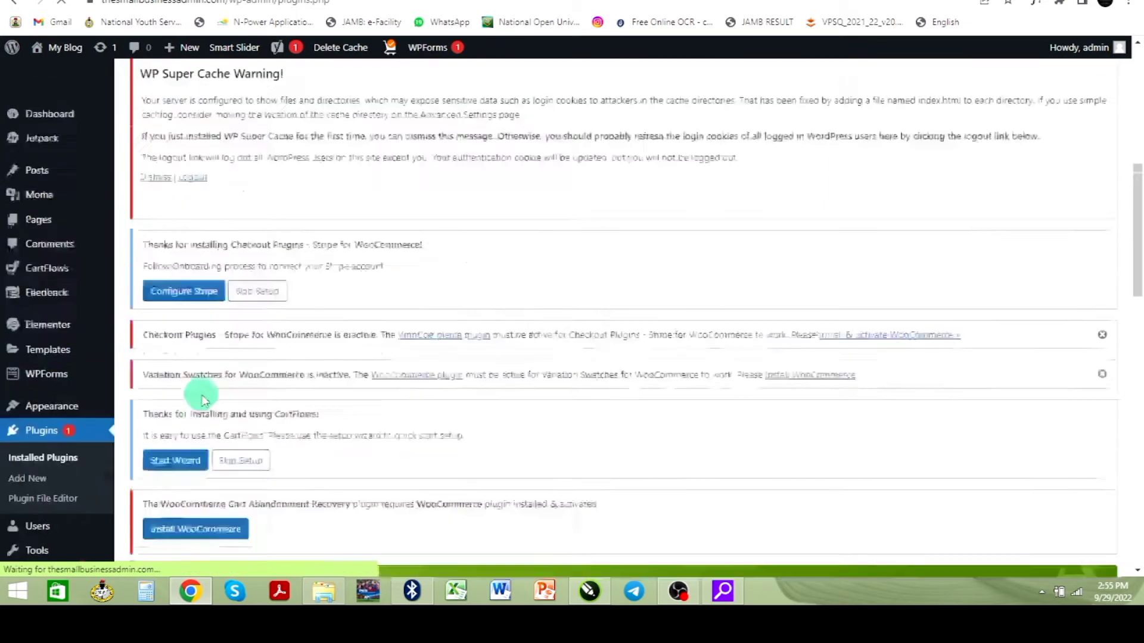
{"action": "scroll", "coordinate": [202, 395], "scroll_direction": "up", "scroll_amount": 2}
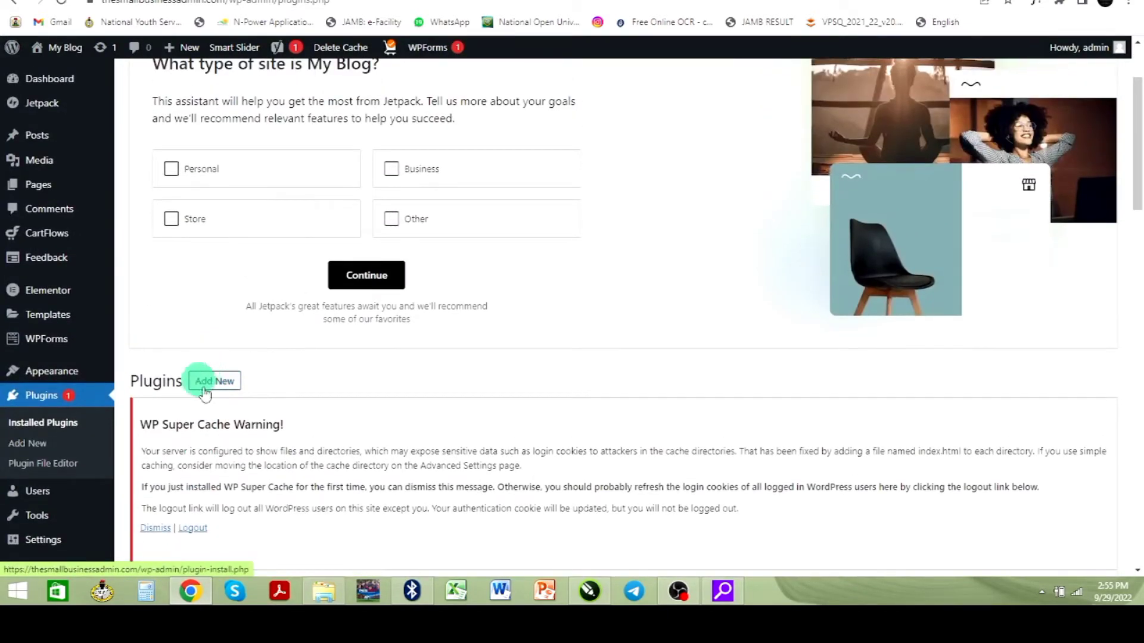
{"action": "left_click", "coordinate": [206, 385]}
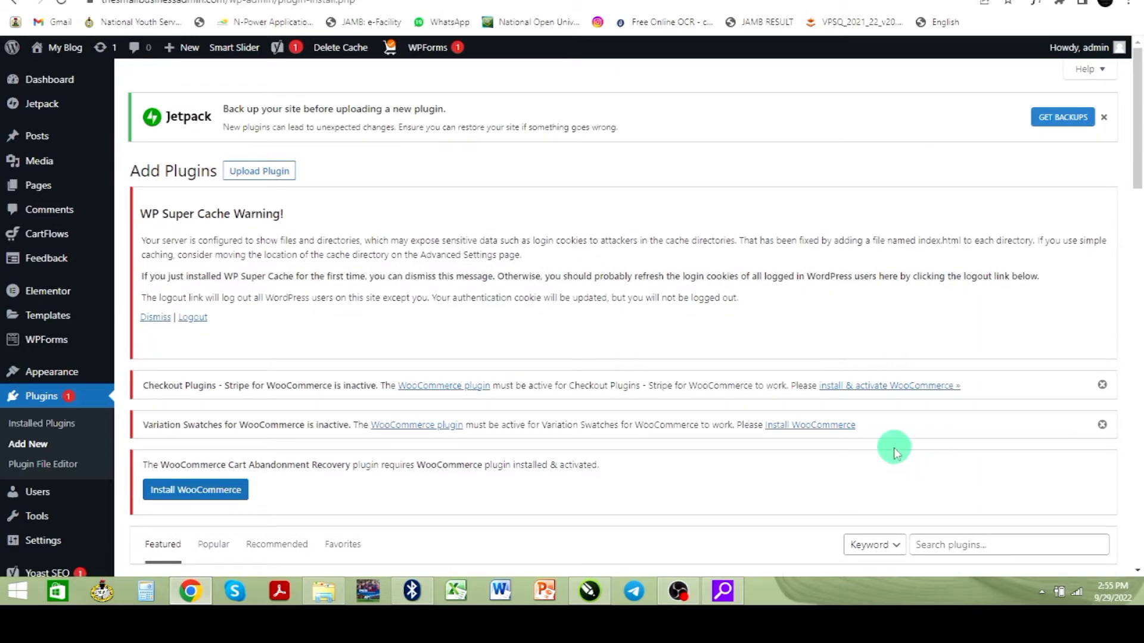
Search the plugin directory for "back to top", and install and activate the Smooth Back To Top Button plugin.
{"action": "scroll", "coordinate": [894, 451], "scroll_direction": "down", "scroll_amount": 2}
{"action": "left_click", "coordinate": [963, 425]}
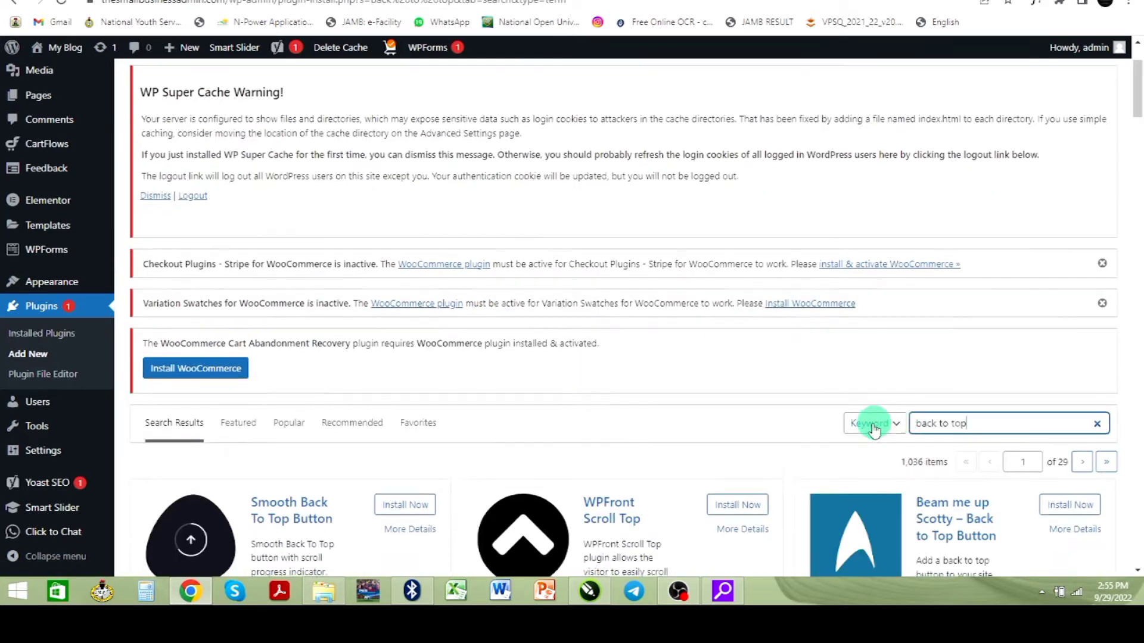
{"action": "scroll", "coordinate": [864, 423], "scroll_direction": "down", "scroll_amount": 3}
{"action": "scroll", "coordinate": [649, 409], "scroll_direction": "down", "scroll_amount": 2}
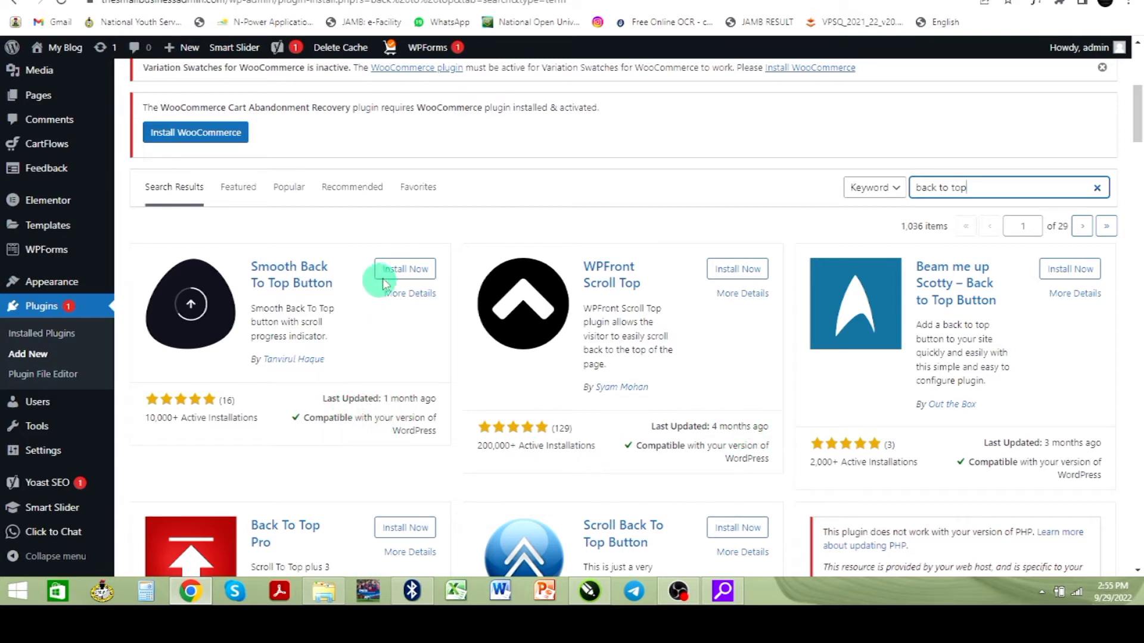
{"action": "left_click", "coordinate": [404, 269]}
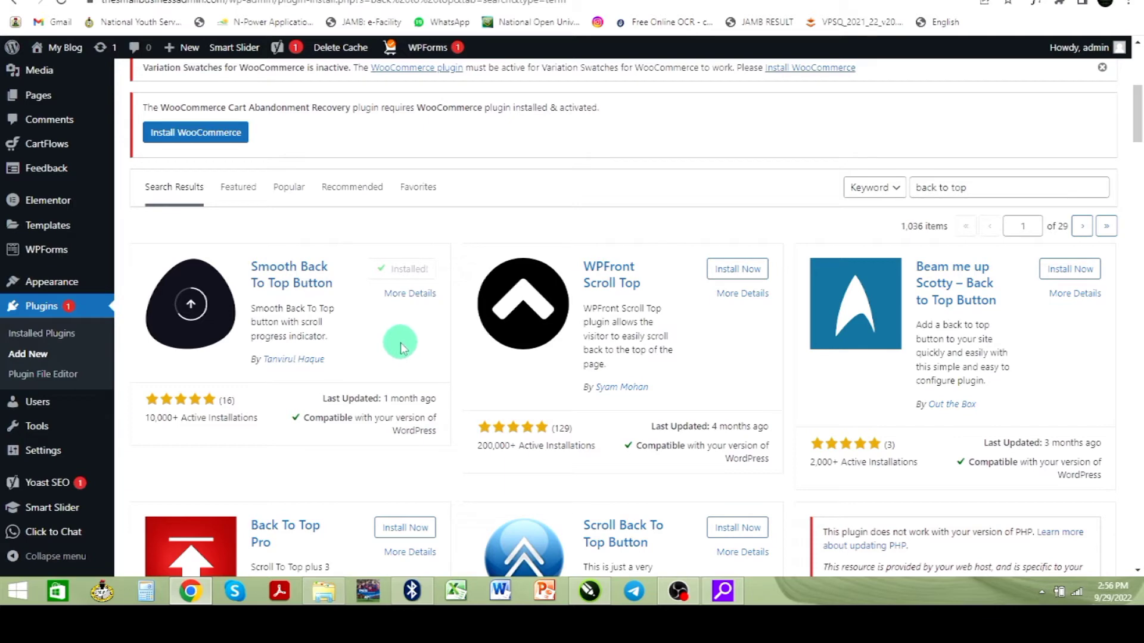
{"action": "left_click", "coordinate": [412, 270]}
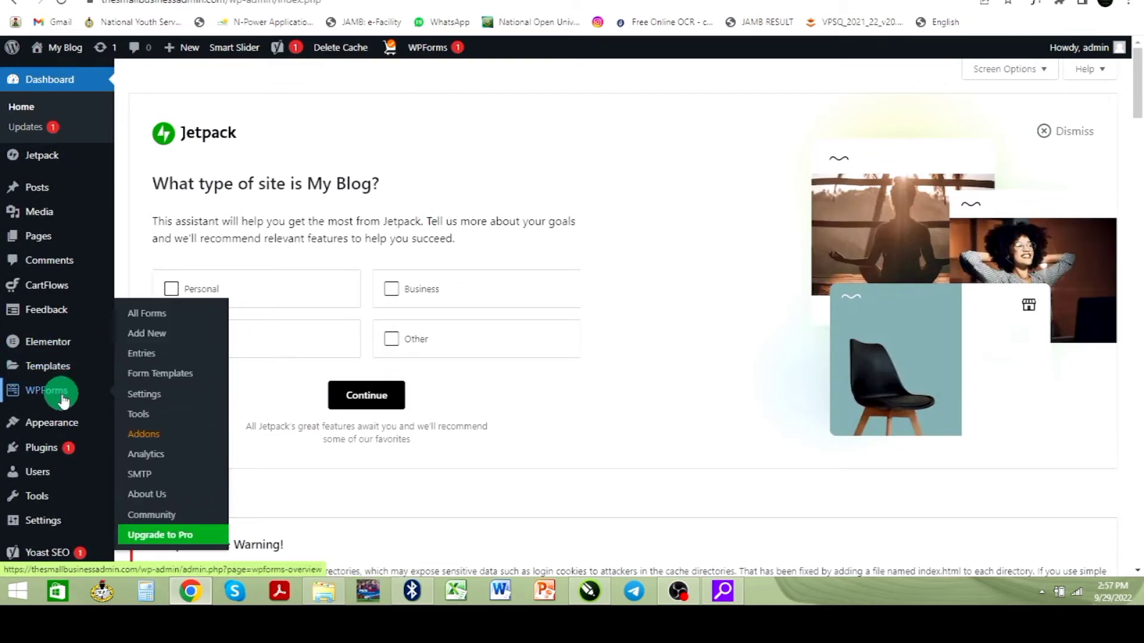
Open the settings of the Smooth Back To Top Button plugin from the list of installed plugins.
{"action": "left_click", "coordinate": [42, 456]}
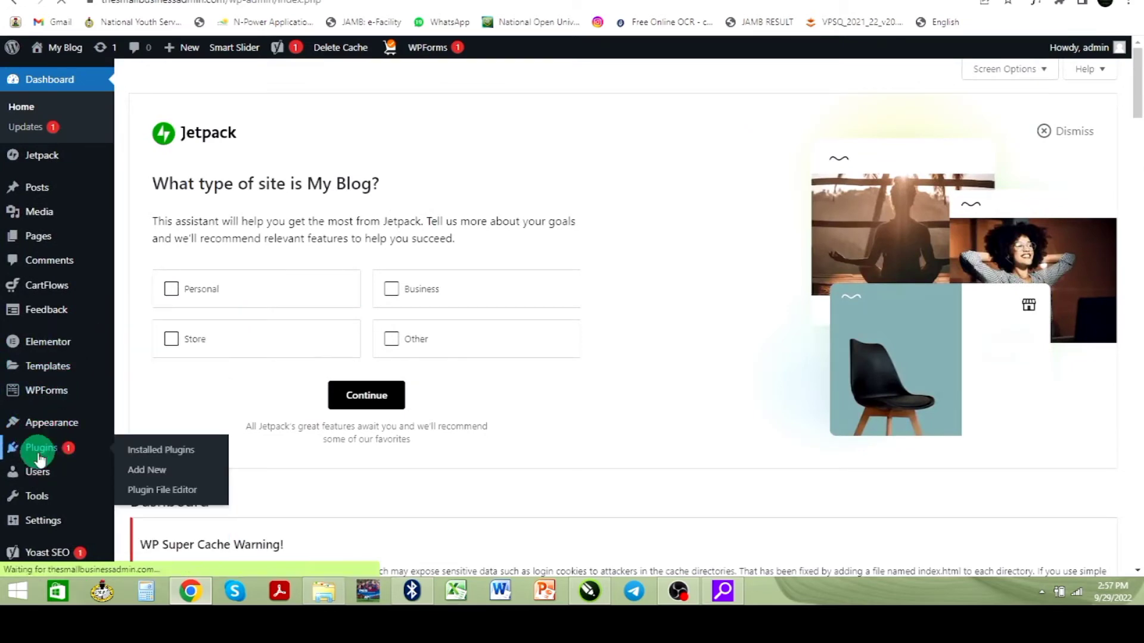
{"action": "scroll", "coordinate": [484, 432], "scroll_direction": "down", "scroll_amount": 15}
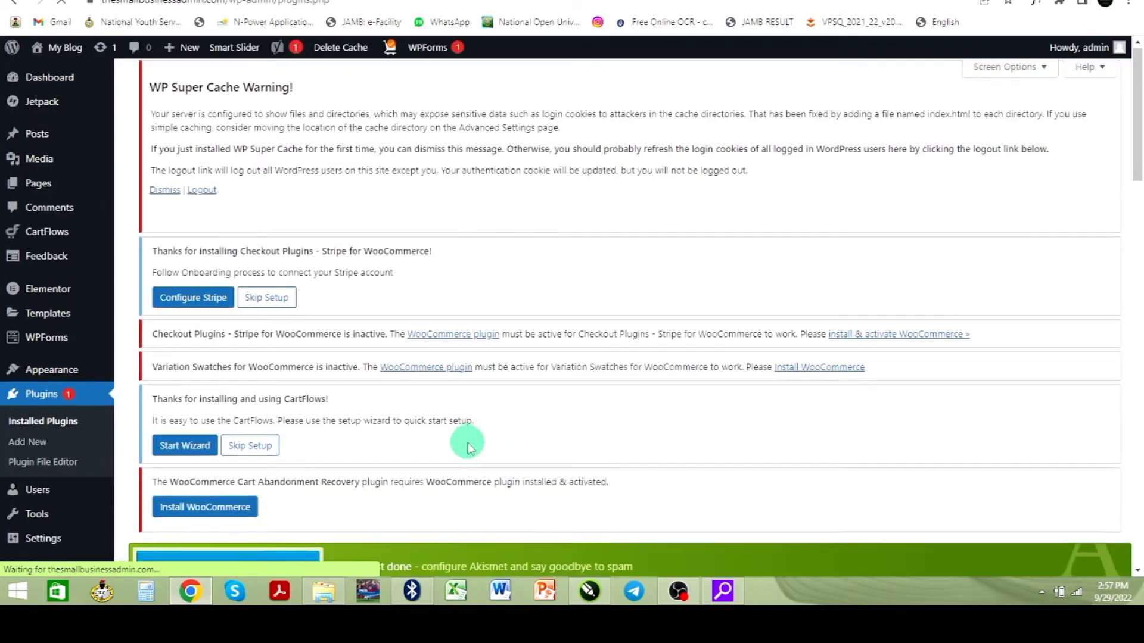
{"action": "scroll", "coordinate": [468, 444], "scroll_direction": "down", "scroll_amount": 4}
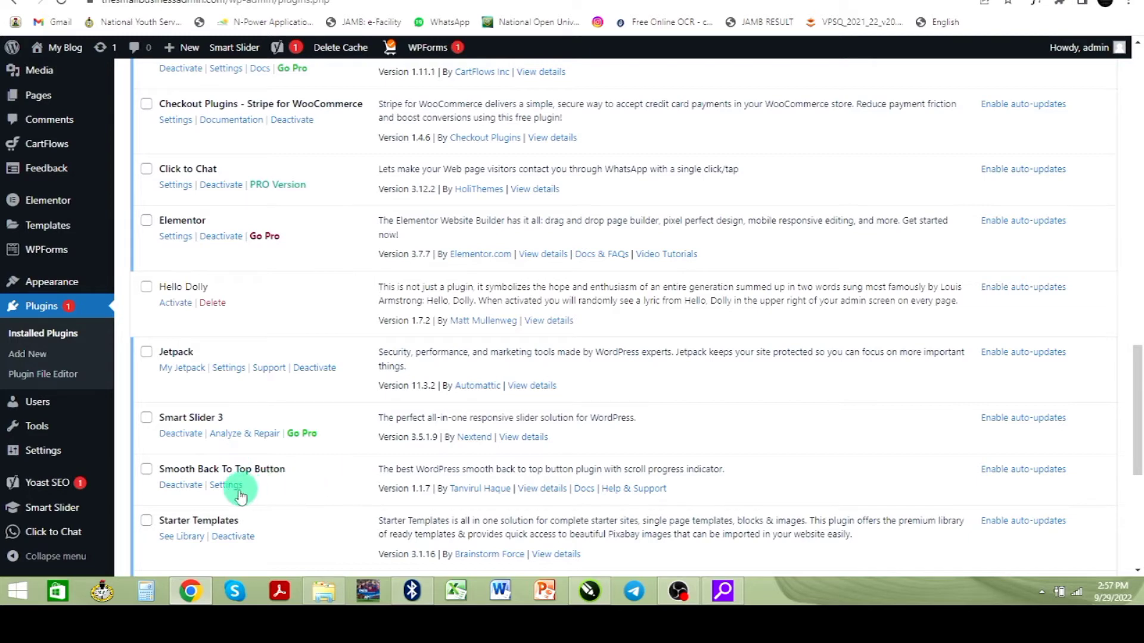
{"action": "left_click", "coordinate": [219, 488]}
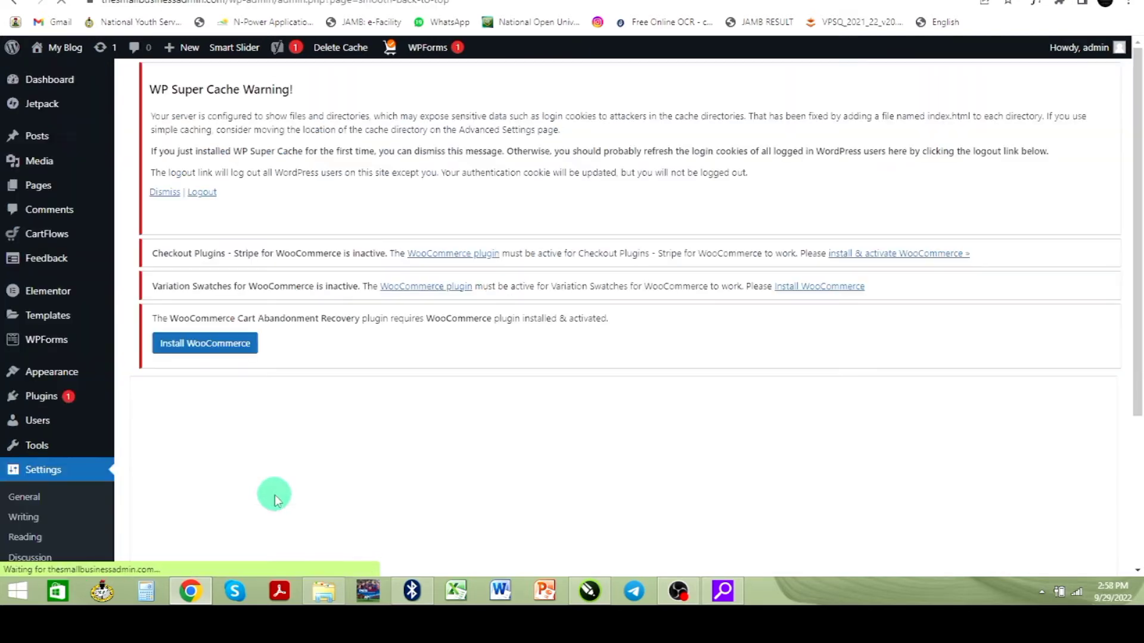
Set the back-to-top button's position to Bottom Left Side.
{"action": "scroll", "coordinate": [272, 507], "scroll_direction": "down", "scroll_amount": 4}
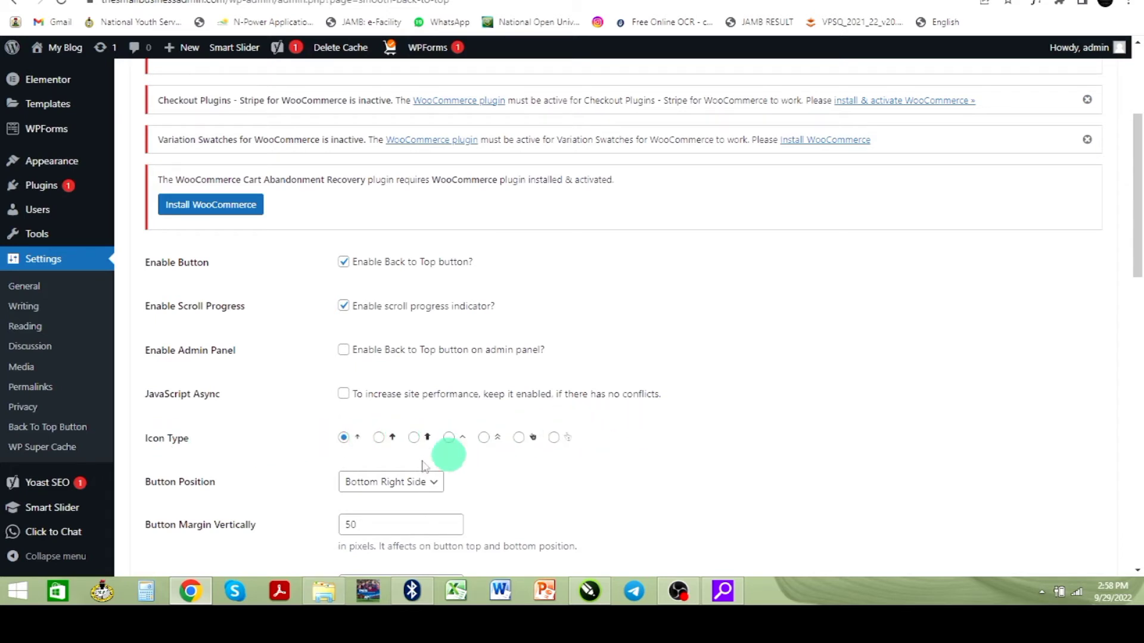
{"action": "scroll", "coordinate": [457, 471], "scroll_direction": "down", "scroll_amount": 2}
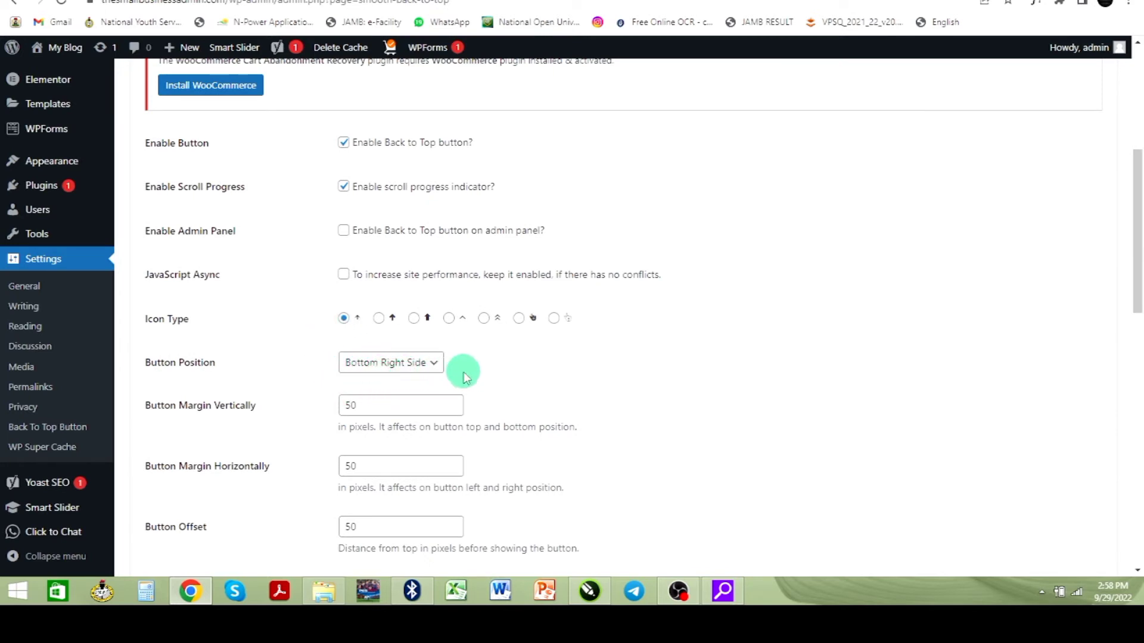
{"action": "left_click", "coordinate": [394, 372]}
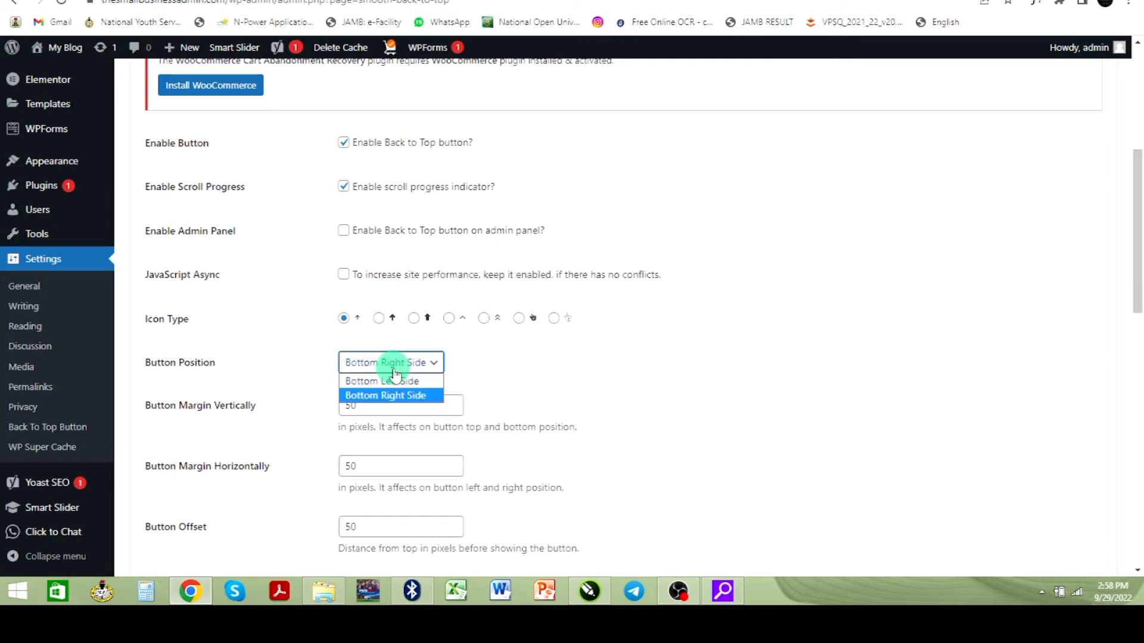
{"action": "left_click", "coordinate": [405, 382]}
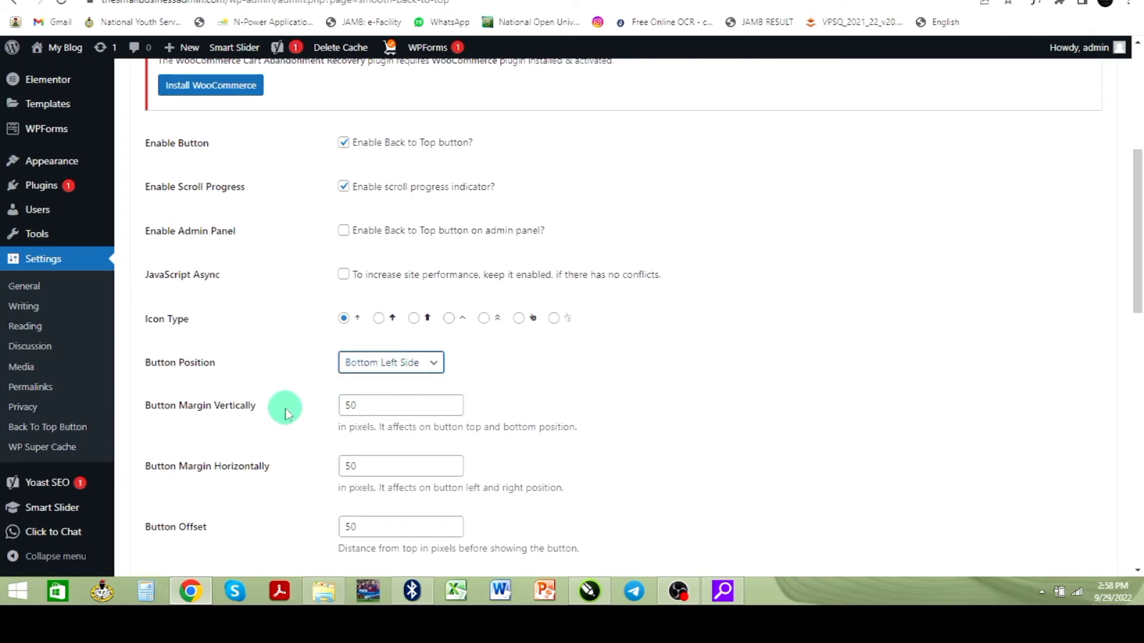
Review the remaining size, color and layout options of the back-to-top button and save the settings.
{"action": "scroll", "coordinate": [442, 429], "scroll_direction": "down", "scroll_amount": 4}
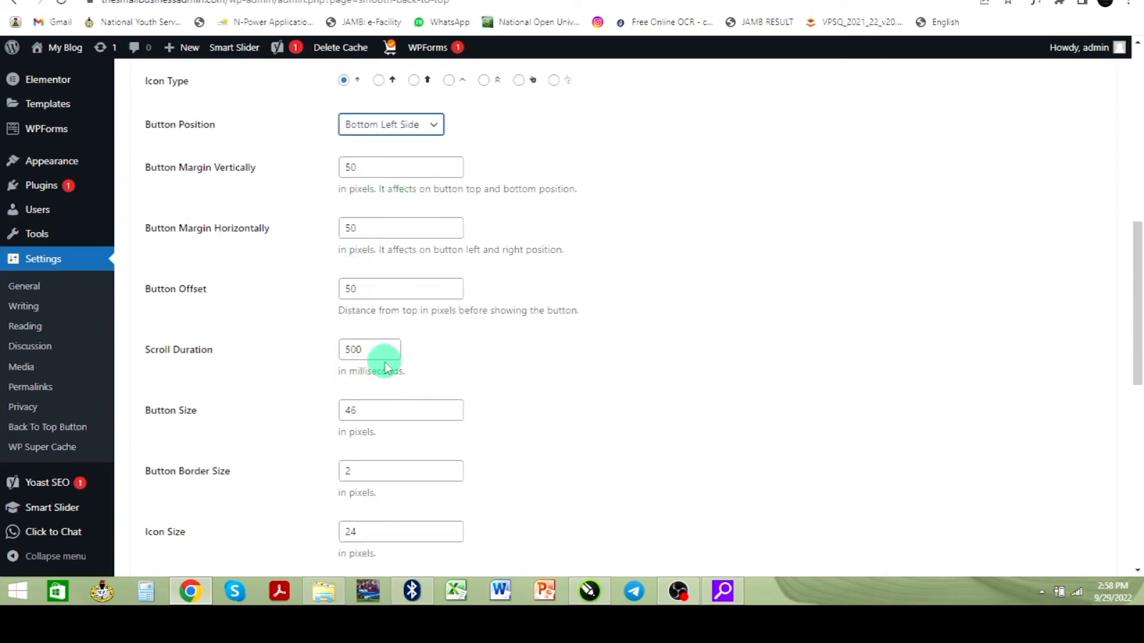
{"action": "scroll", "coordinate": [381, 367], "scroll_direction": "down", "scroll_amount": 2}
{"action": "scroll", "coordinate": [382, 370], "scroll_direction": "down", "scroll_amount": 1}
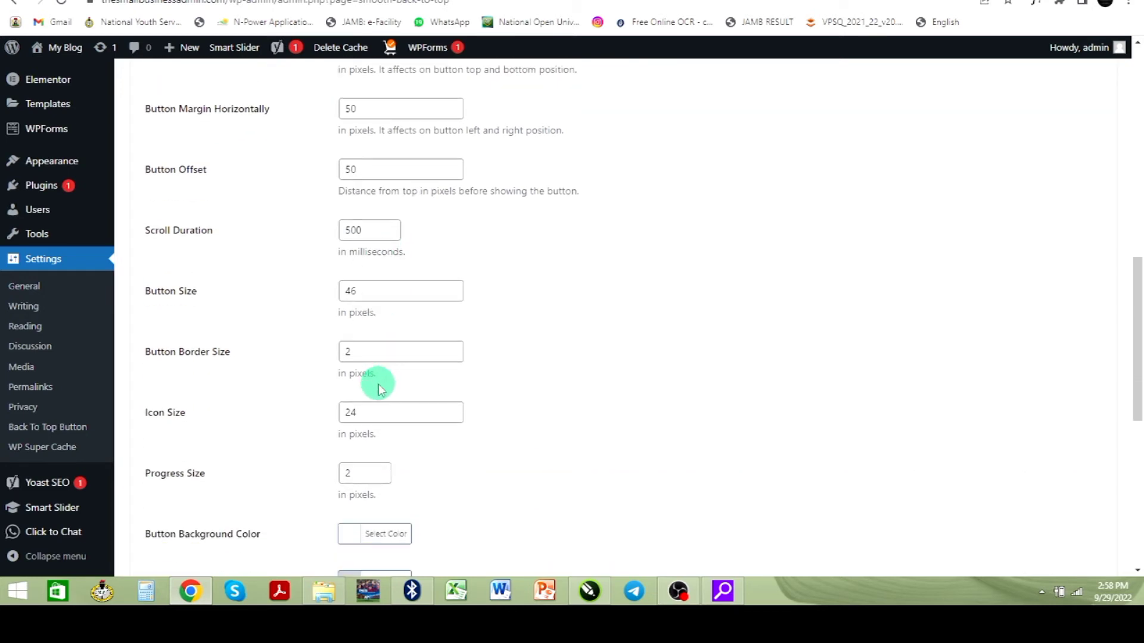
{"action": "scroll", "coordinate": [381, 389], "scroll_direction": "down", "scroll_amount": 2}
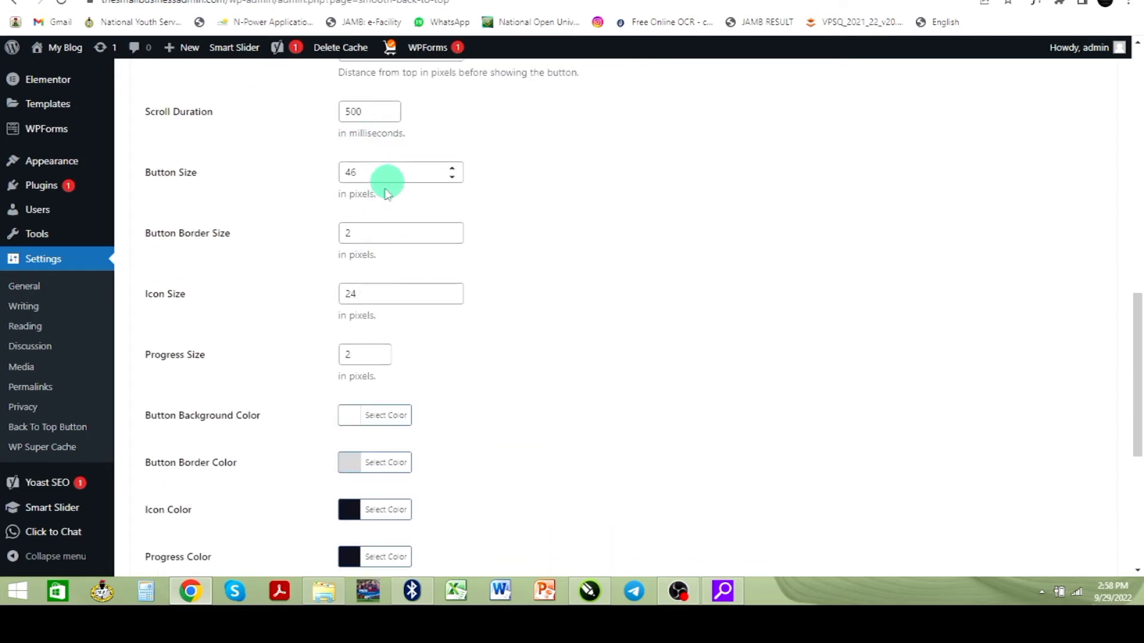
{"action": "scroll", "coordinate": [363, 289], "scroll_direction": "down", "scroll_amount": 4}
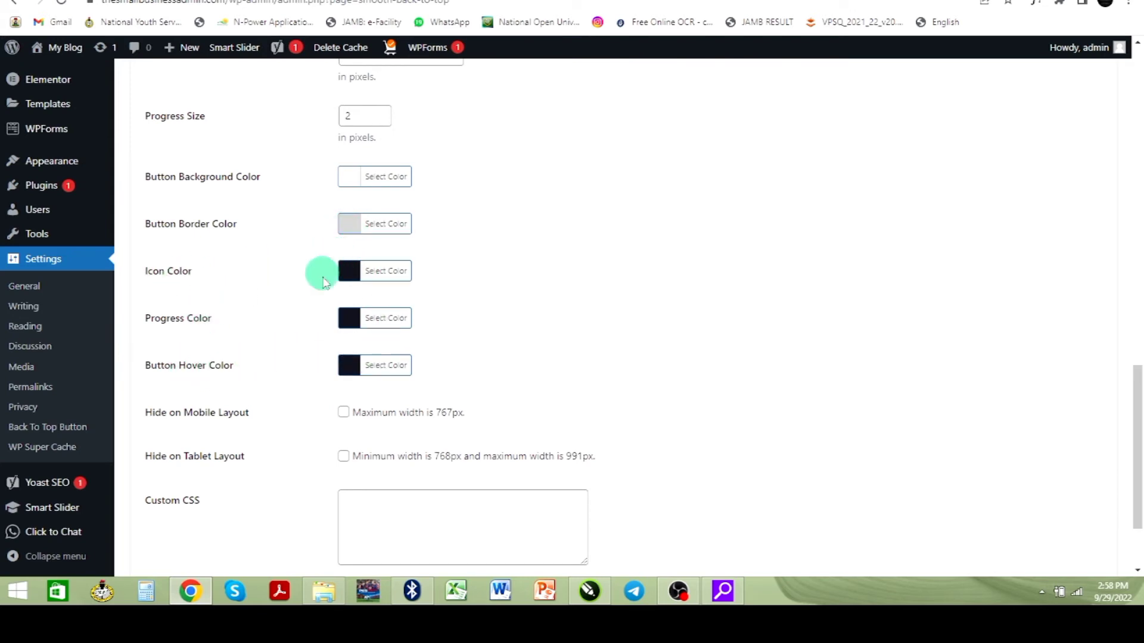
{"action": "scroll", "coordinate": [449, 493], "scroll_direction": "down", "scroll_amount": 2}
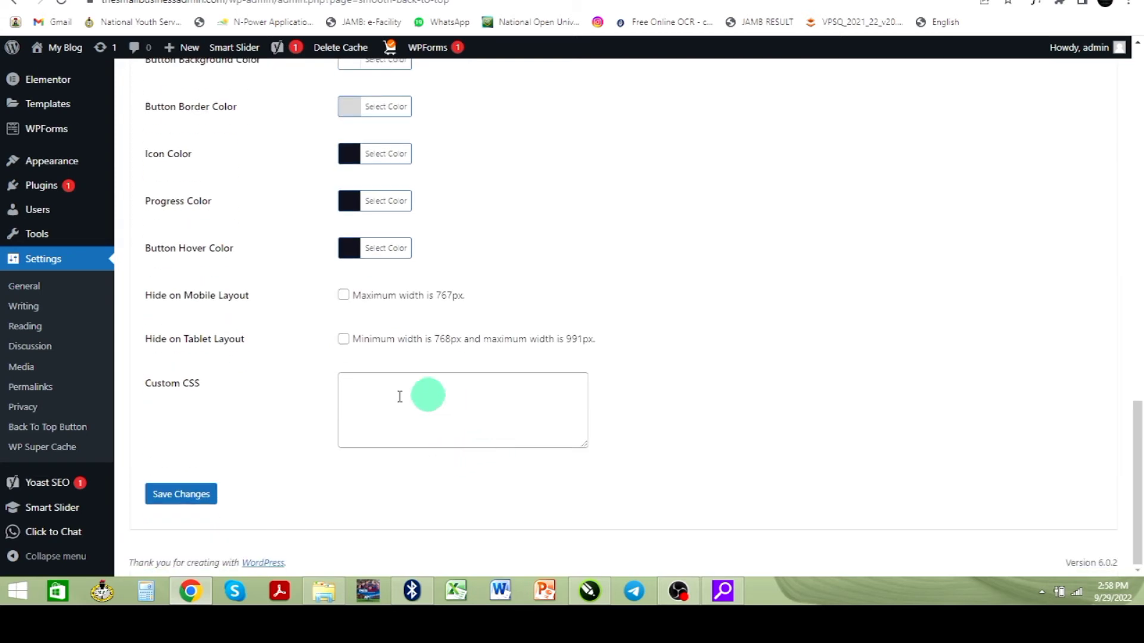
{"action": "left_click", "coordinate": [185, 499]}
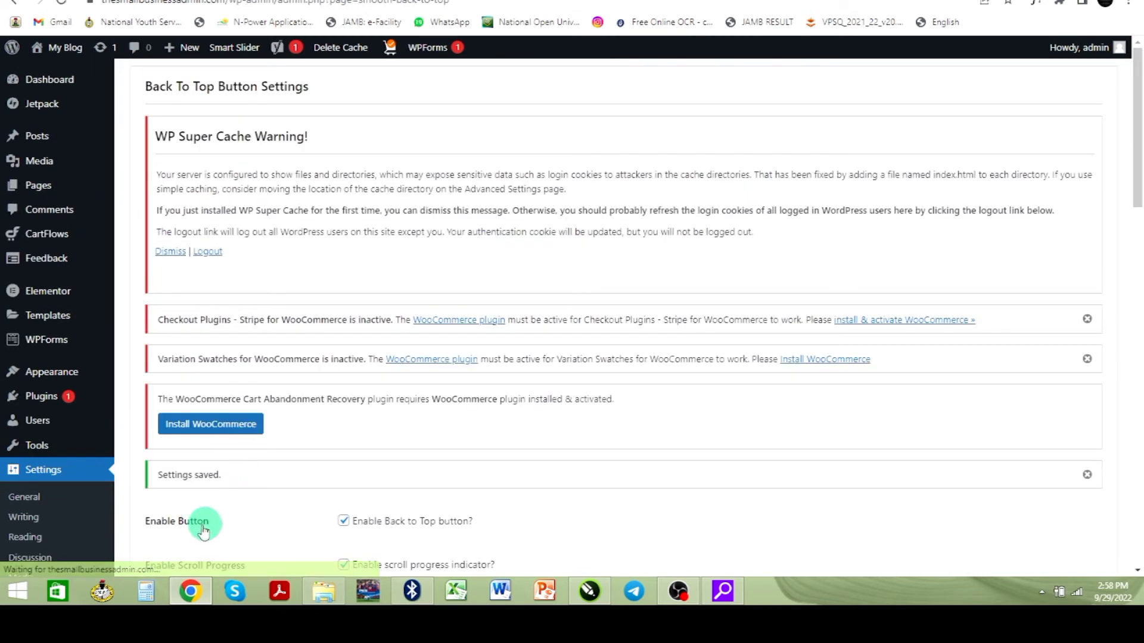
Open the live My Blog site in a new browser tab.
{"action": "mouse_move", "coordinate": [60, 49]}
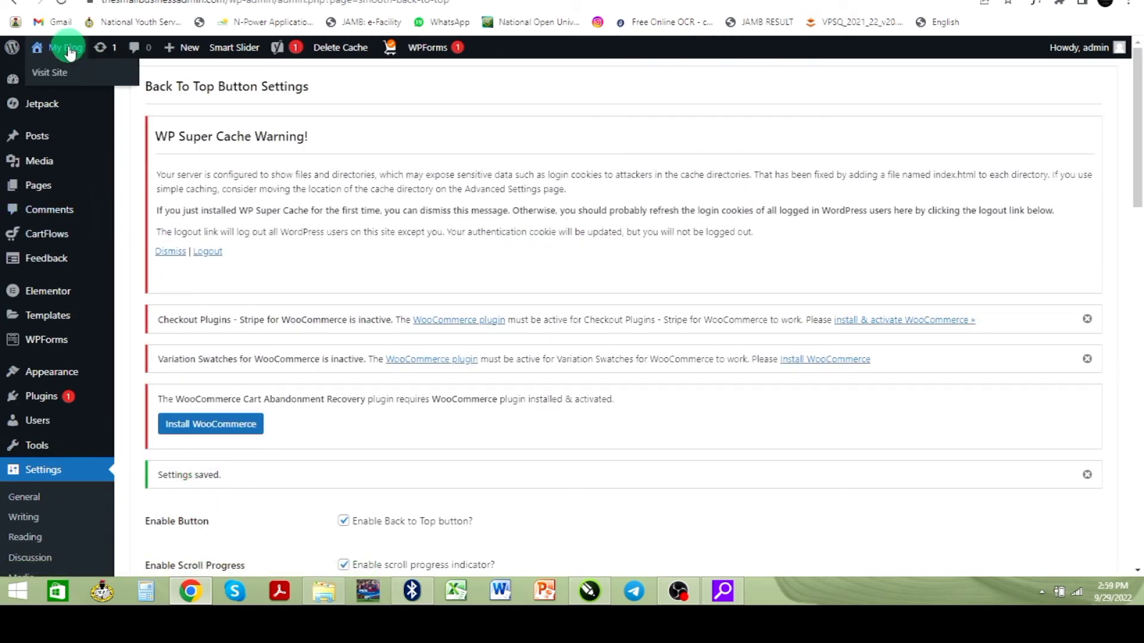
{"action": "right_click", "coordinate": [57, 76]}
{"action": "left_click", "coordinate": [122, 82]}
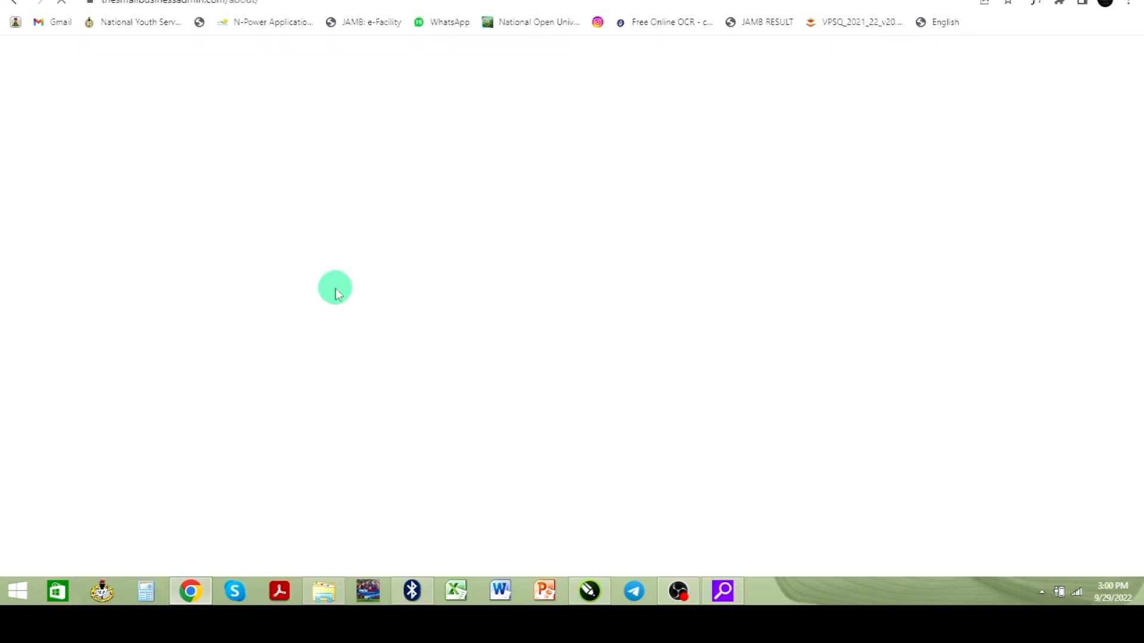
Check the back-to-top button along the whole About page, and use it at the footer to return to the page's top.
{"action": "scroll", "coordinate": [337, 293], "scroll_direction": "down", "scroll_amount": 12}
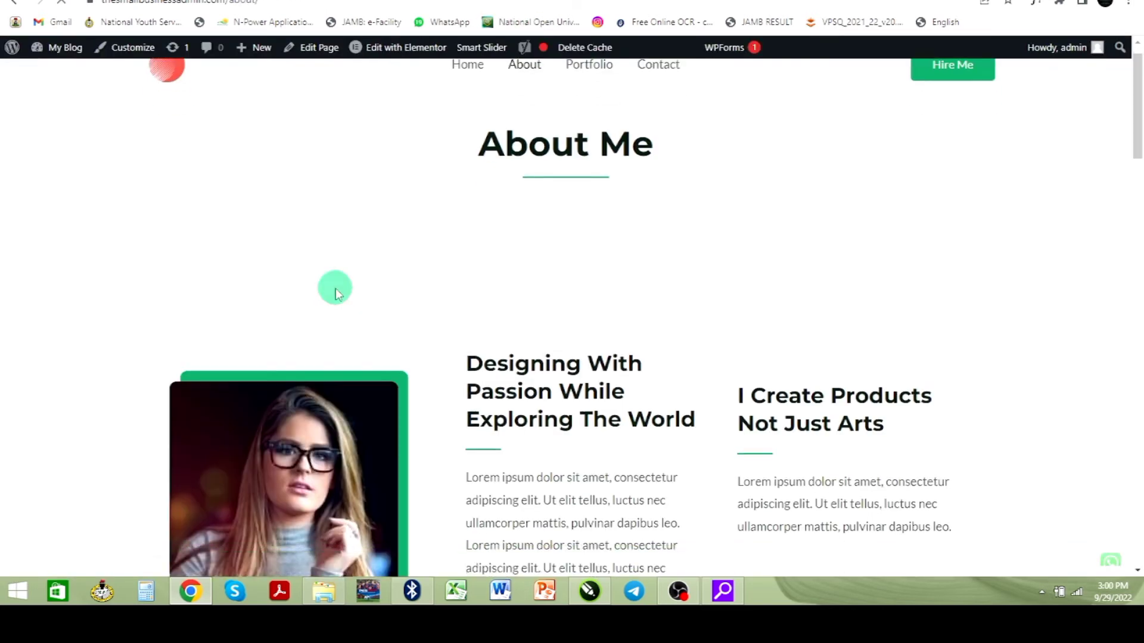
{"action": "scroll", "coordinate": [337, 294], "scroll_direction": "down", "scroll_amount": 10}
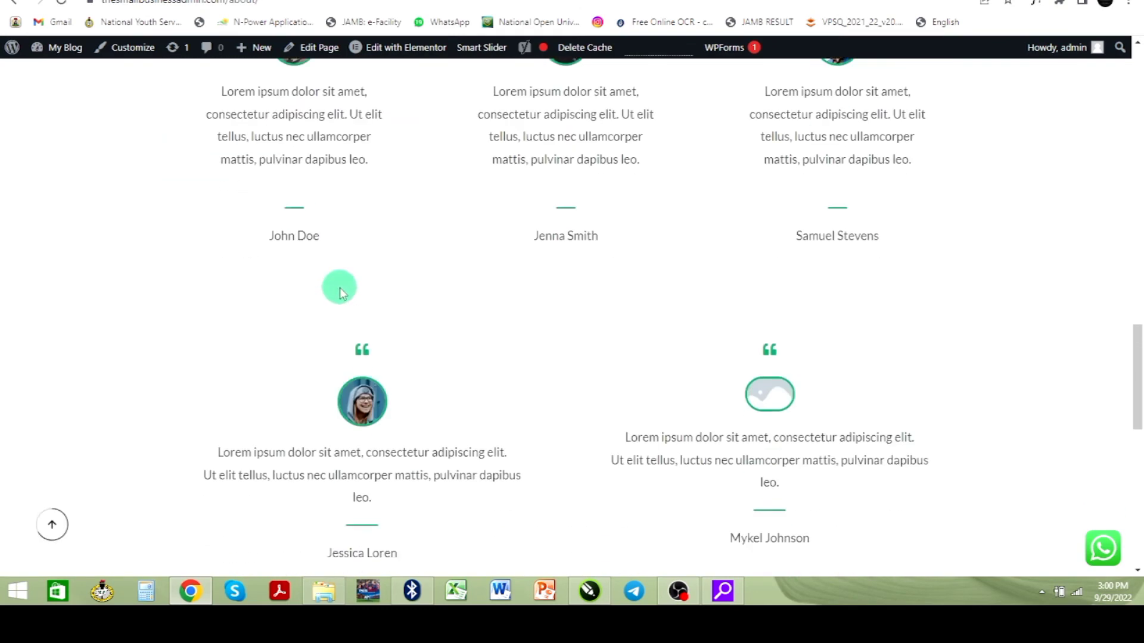
{"action": "scroll", "coordinate": [344, 288], "scroll_direction": "down", "scroll_amount": 10}
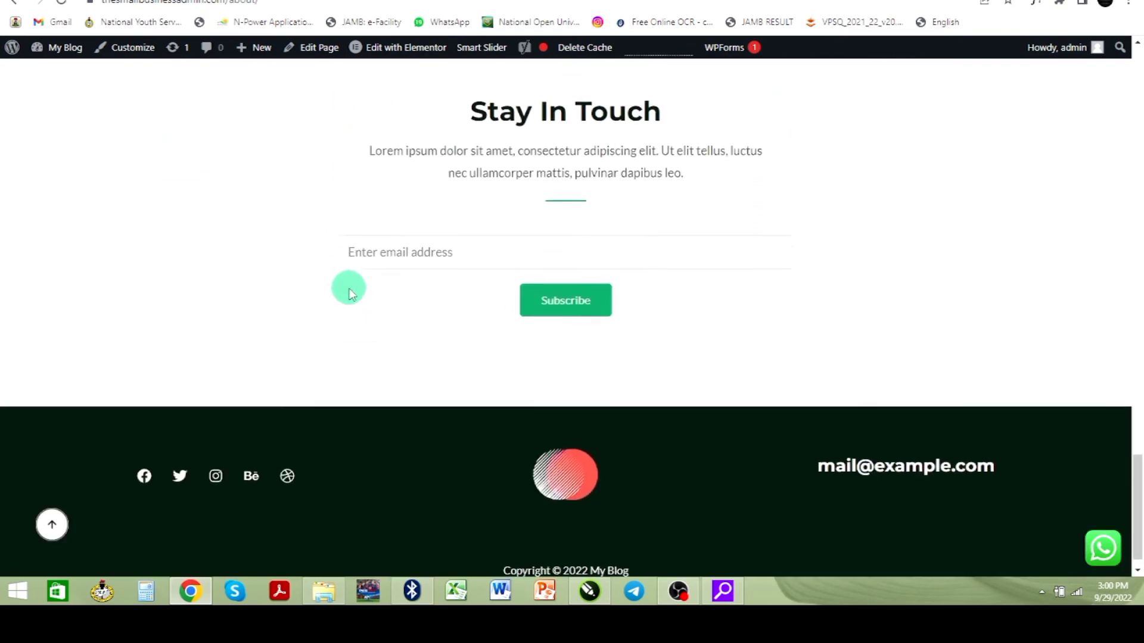
{"action": "scroll", "coordinate": [349, 286], "scroll_direction": "up", "scroll_amount": 20}
{"action": "scroll", "coordinate": [349, 285], "scroll_direction": "up", "scroll_amount": 10}
{"action": "scroll", "coordinate": [342, 342], "scroll_direction": "down", "scroll_amount": 12}
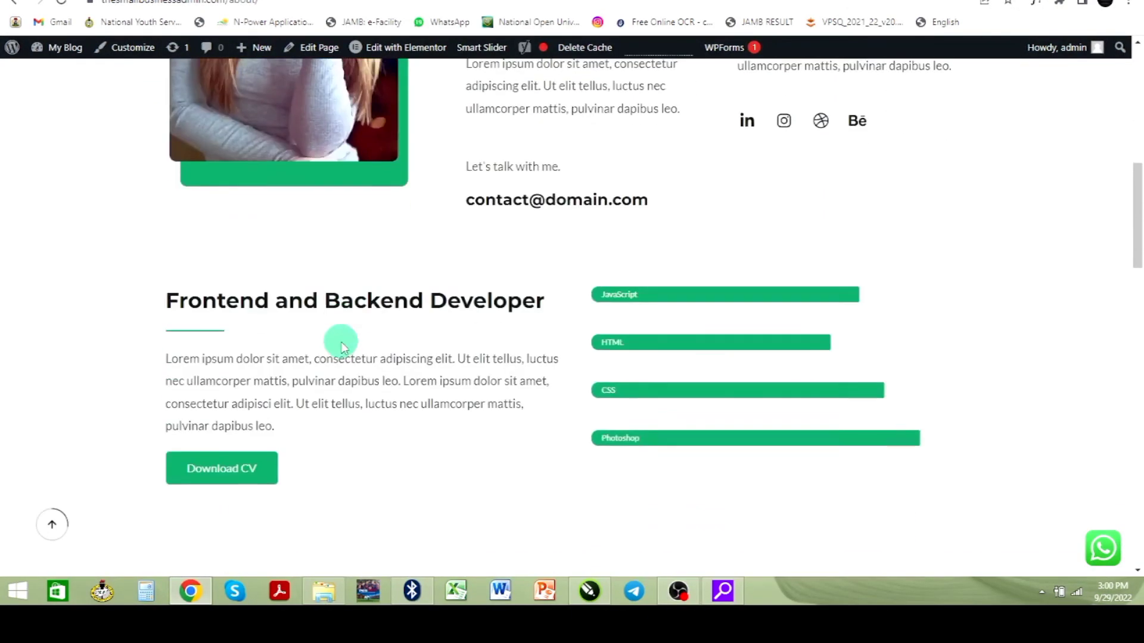
{"action": "scroll", "coordinate": [342, 348], "scroll_direction": "down", "scroll_amount": 2}
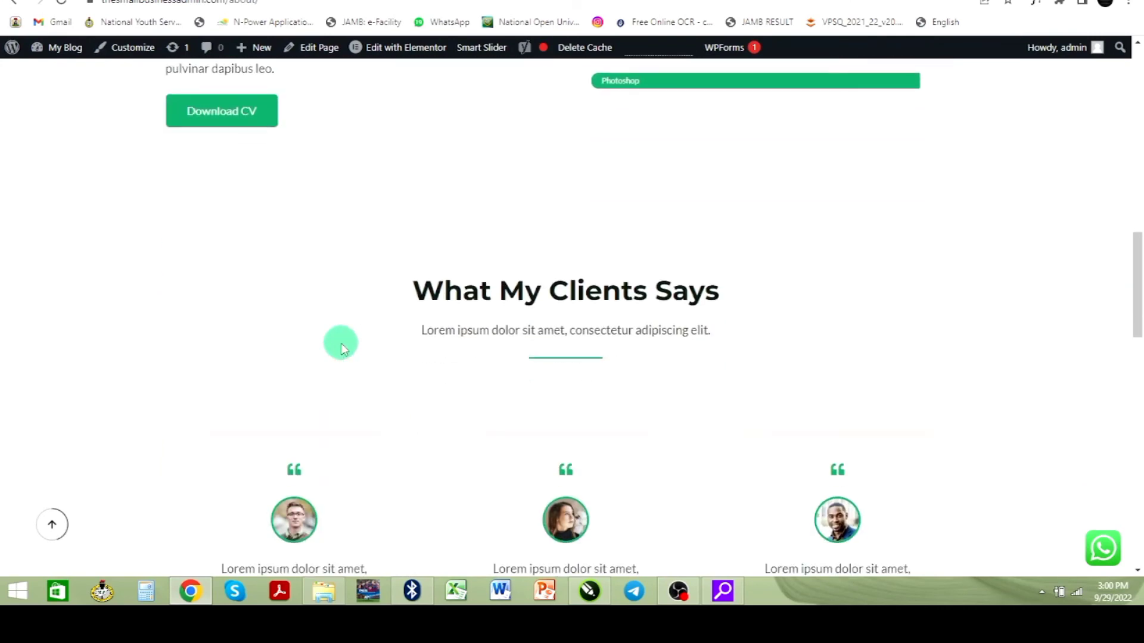
{"action": "scroll", "coordinate": [342, 348], "scroll_direction": "down", "scroll_amount": 8}
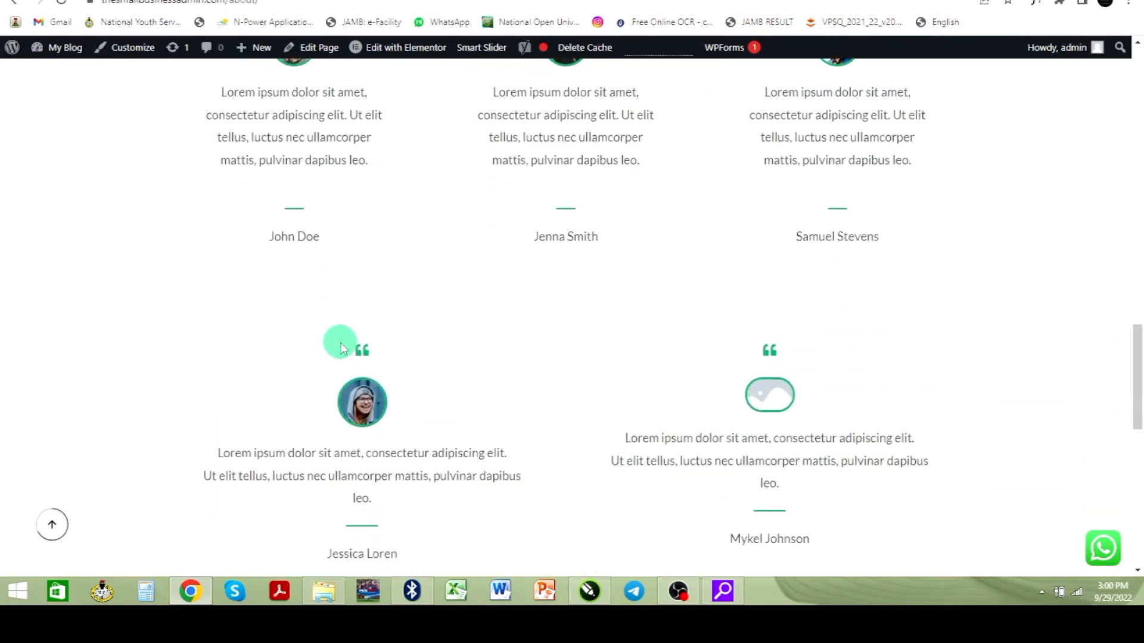
{"action": "scroll", "coordinate": [341, 348], "scroll_direction": "down", "scroll_amount": 11}
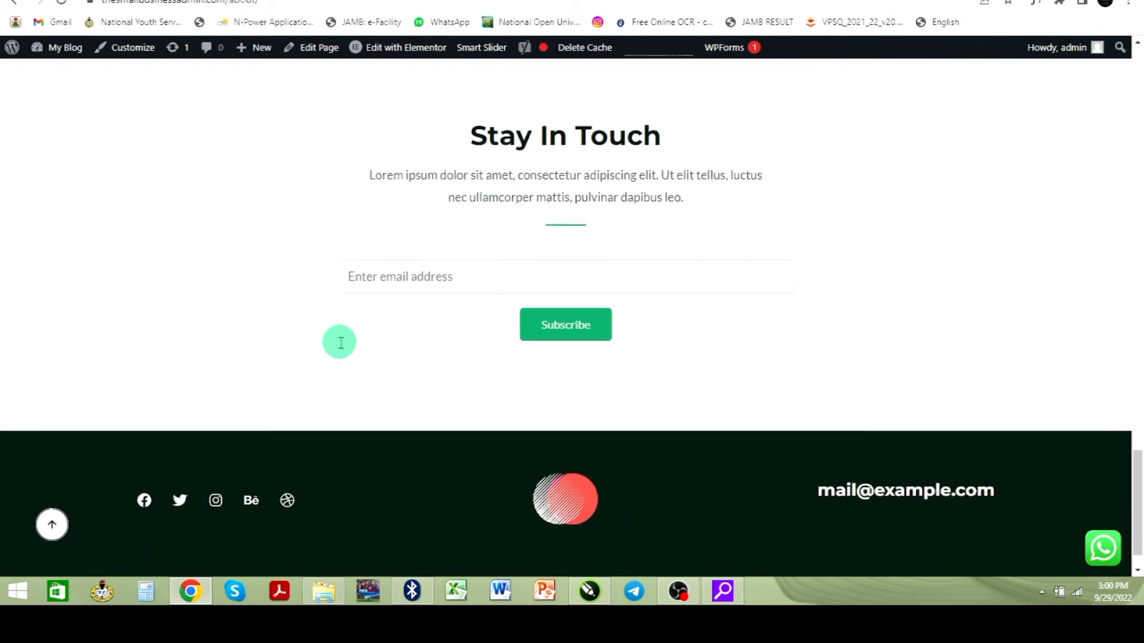
{"action": "scroll", "coordinate": [341, 342], "scroll_direction": "down", "scroll_amount": 1}
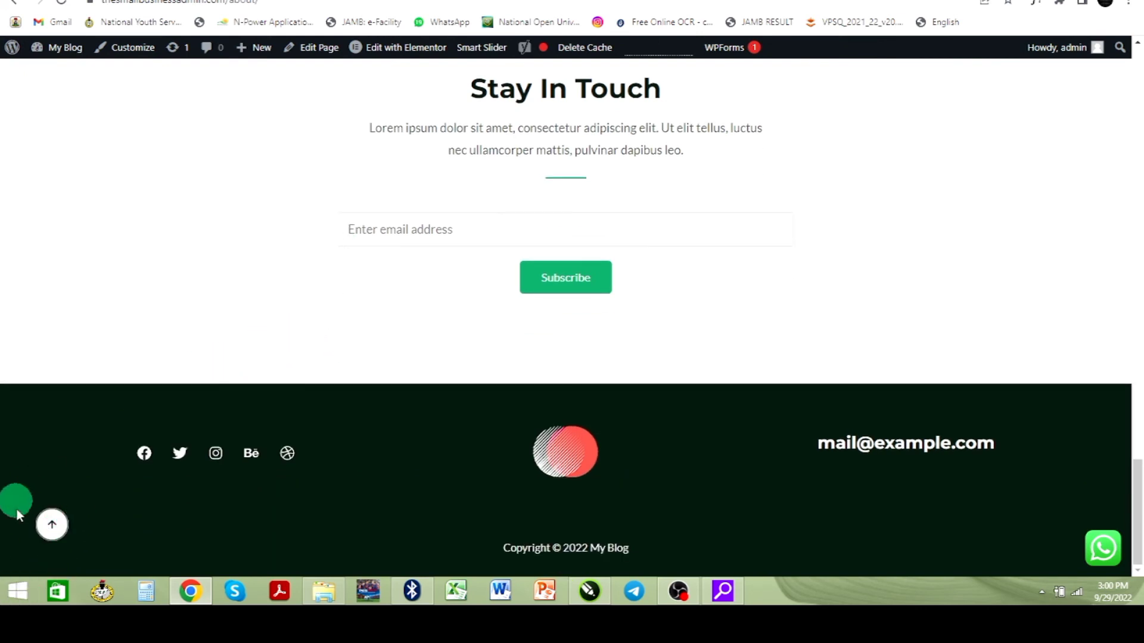
{"action": "left_click", "coordinate": [52, 525]}
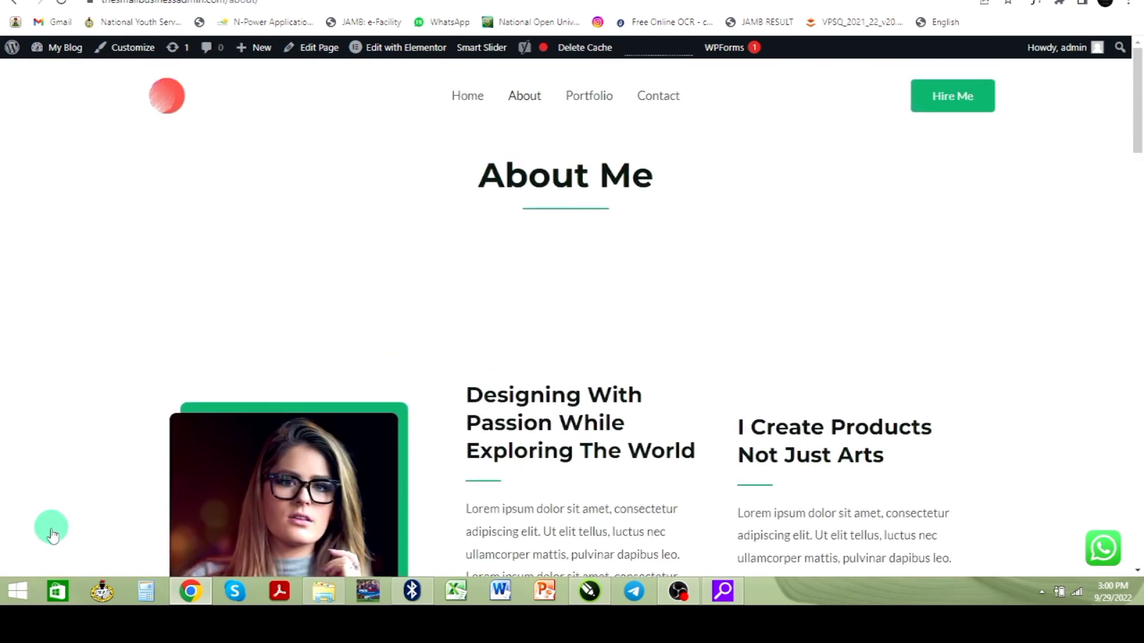